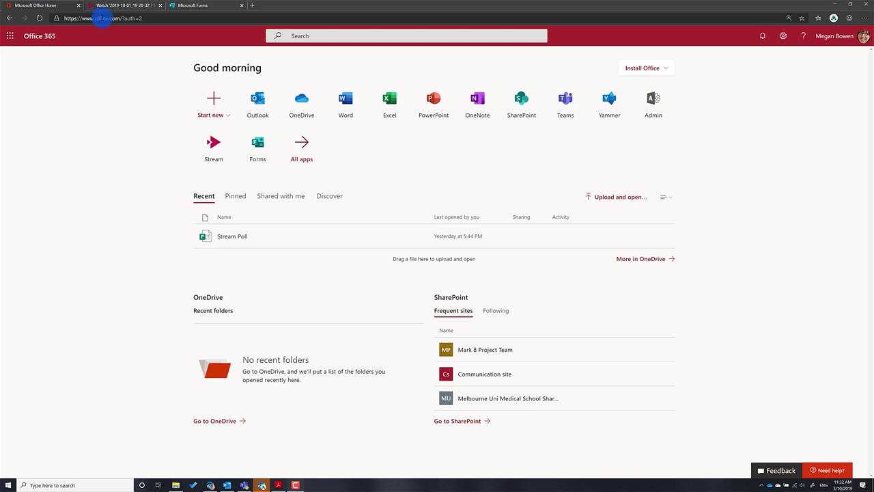
Step: Switch from the Office 365 home page to the Stream tab with video 2019-10-01_19-28-32
click(136, 5)
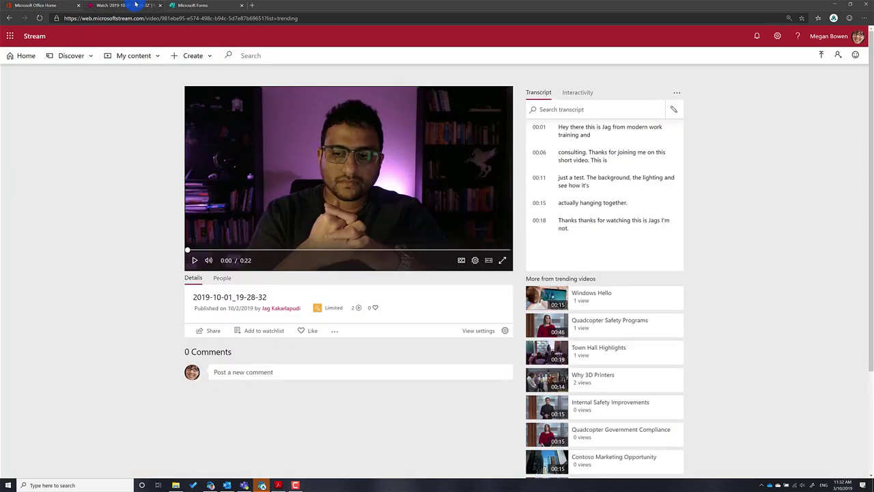
Step: Through My content > Groups, open Finance Team [PAC Demo] and play its latest video 2019-10-01_19-28-32
click(141, 62)
click(123, 98)
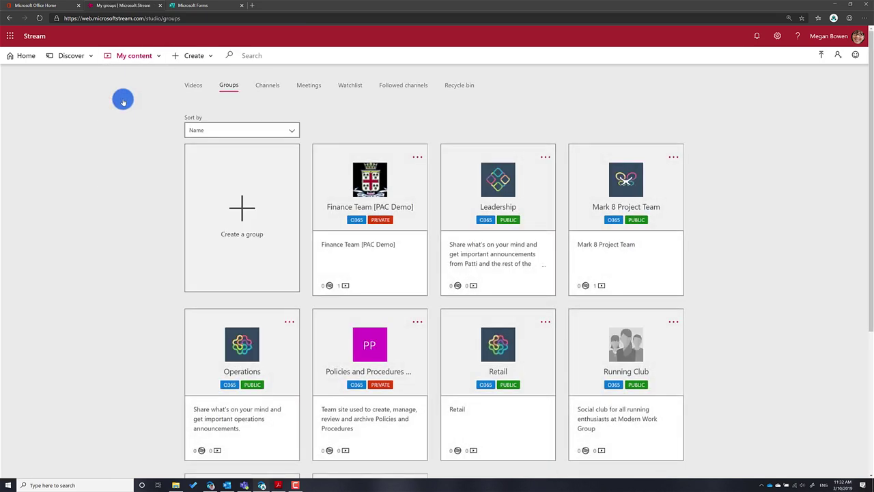
click(329, 204)
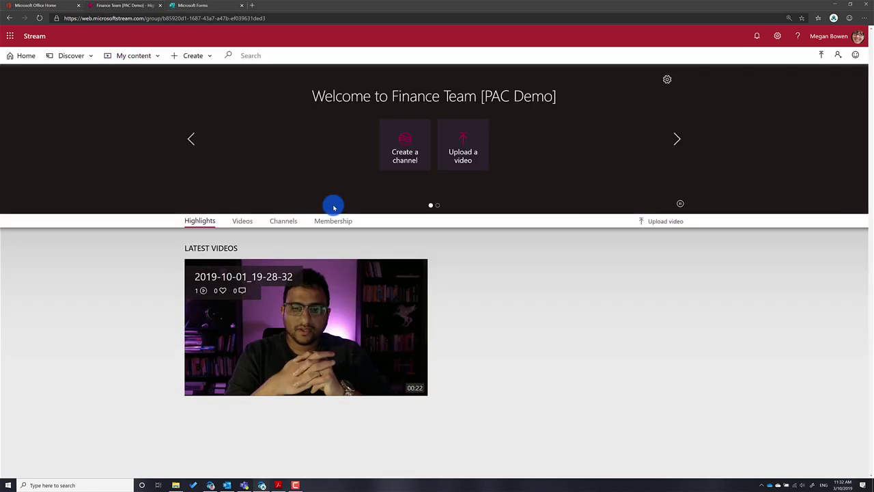
click(367, 331)
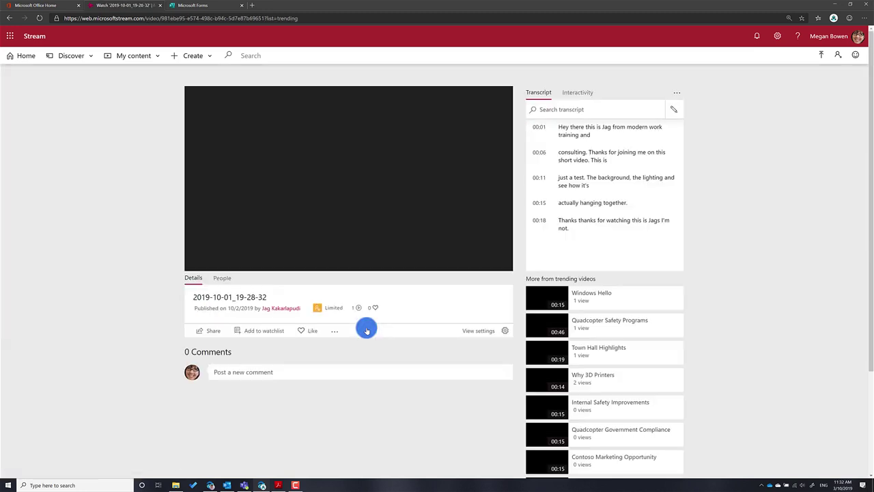
Step: Pause the video at 0:01, begin adding a Form URL in Interactivity, then bring up Stream Quick Poll
click(196, 262)
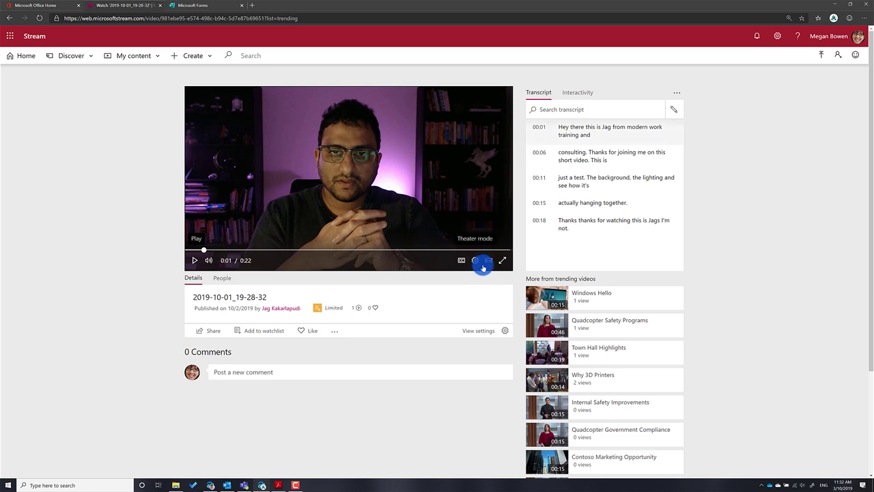
click(576, 95)
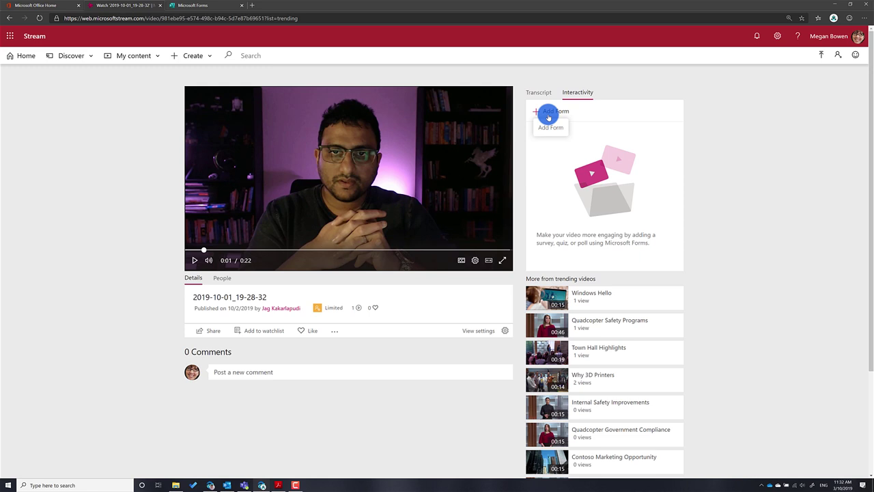
click(547, 116)
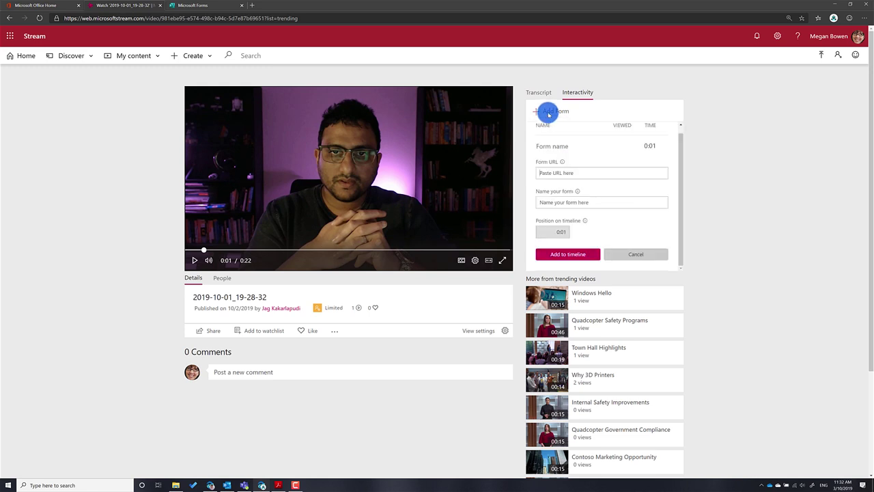
click(570, 175)
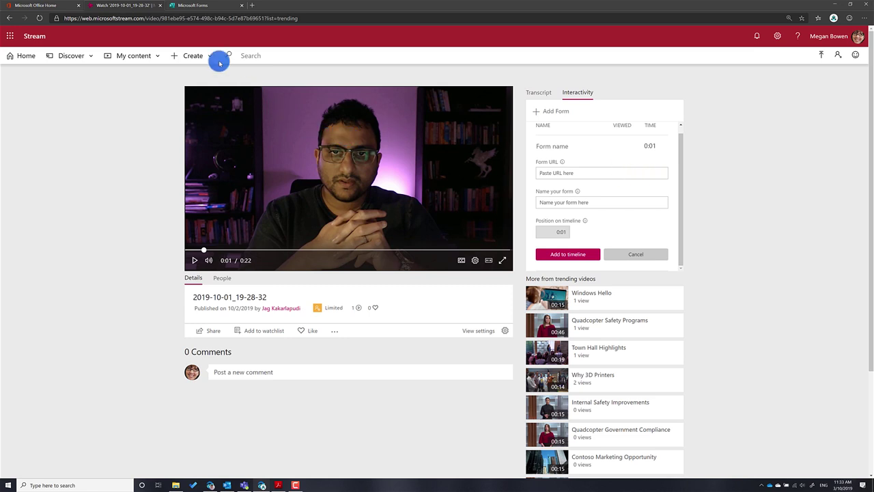
click(202, 8)
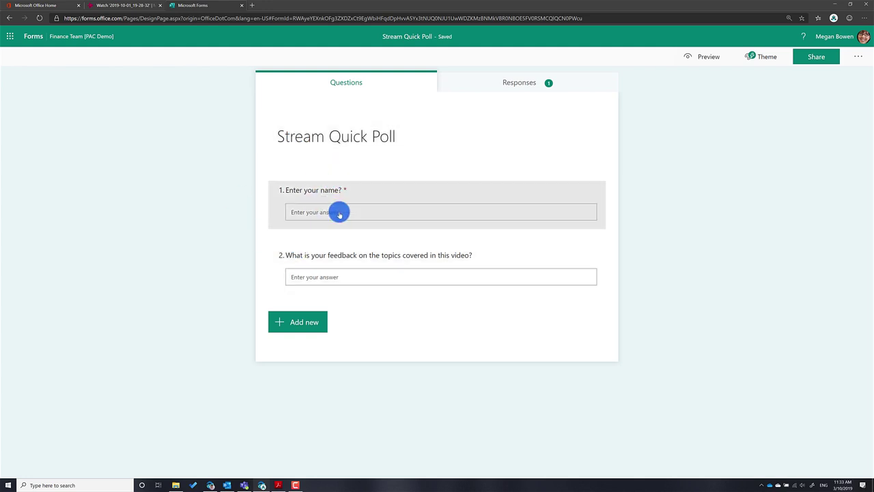
Step: Leave the Stream Quick Poll editor and return to the My forms page
click(40, 42)
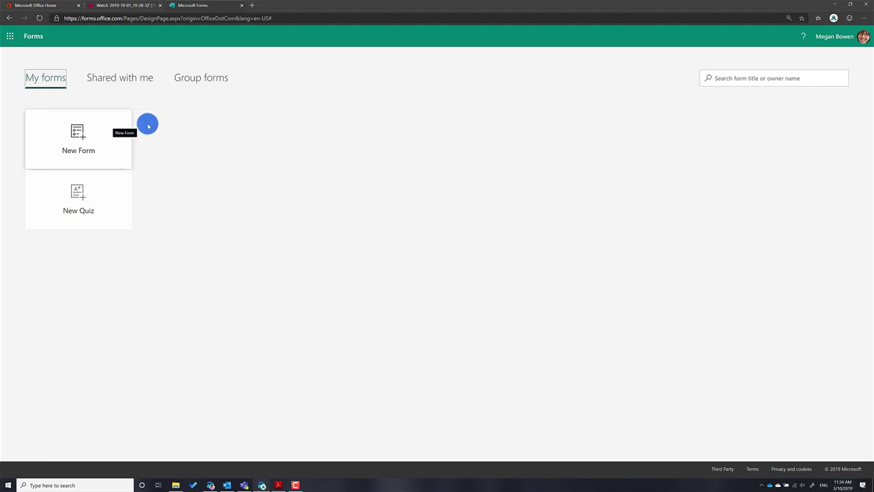
Step: Browse Group forms and the full list of groups, then return to the Stream video
click(190, 82)
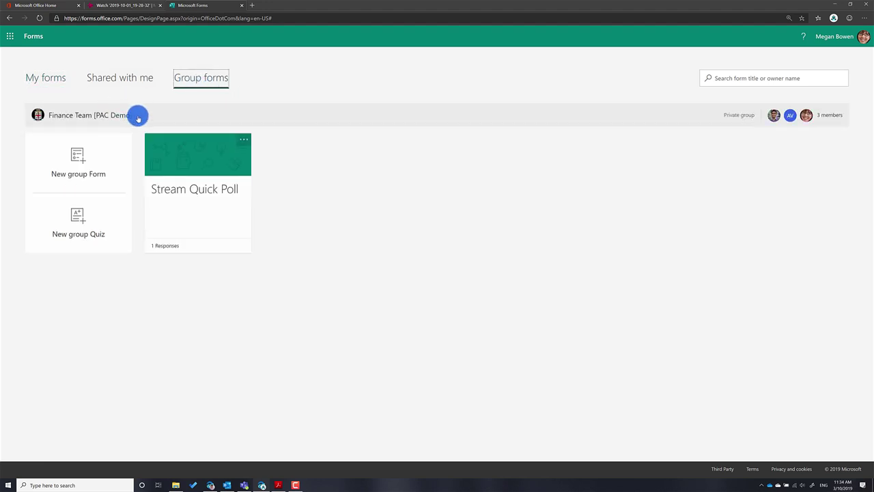
click(138, 118)
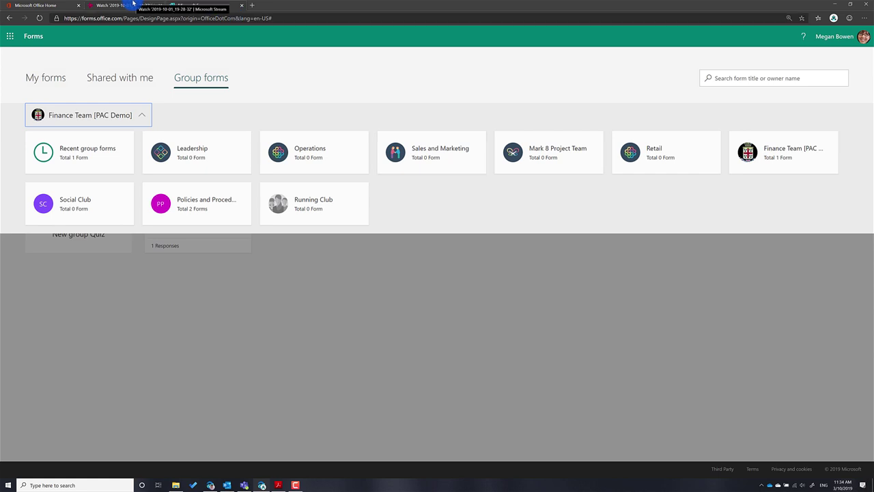
click(133, 4)
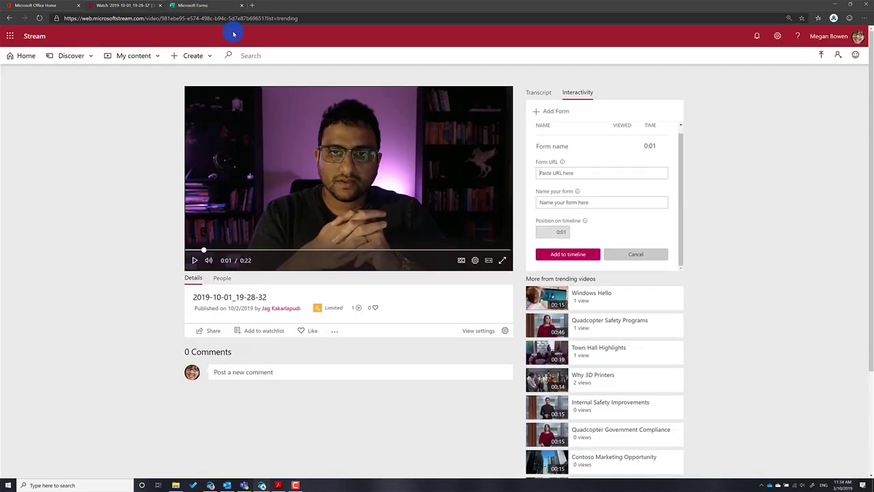
Step: Open the Finance Team [PAC Demo] group page through My content > Groups, then return to Forms
click(156, 55)
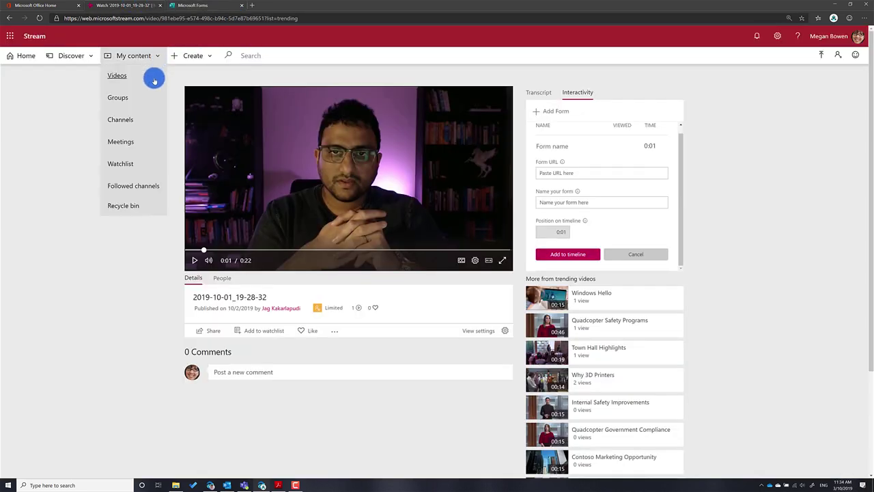
click(127, 100)
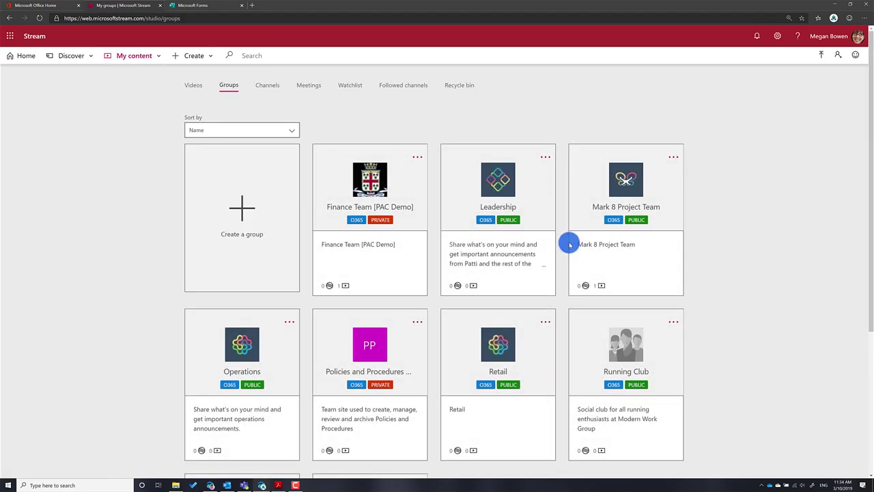
click(333, 217)
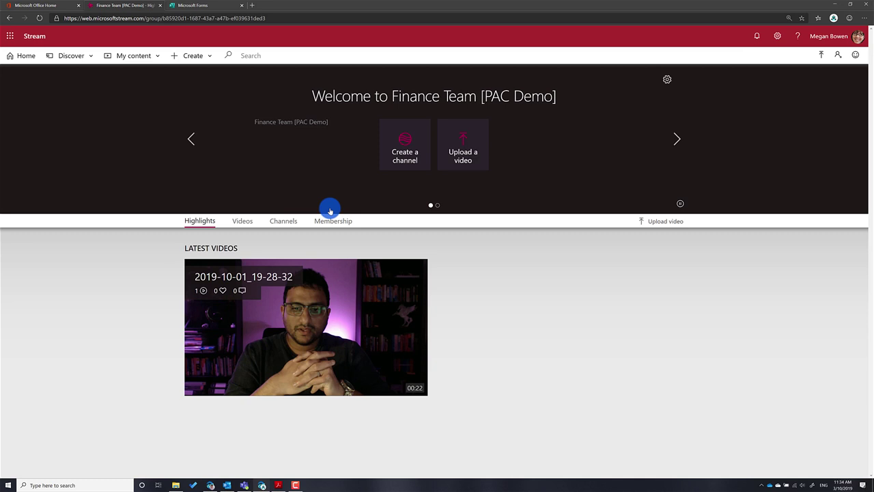
click(183, 4)
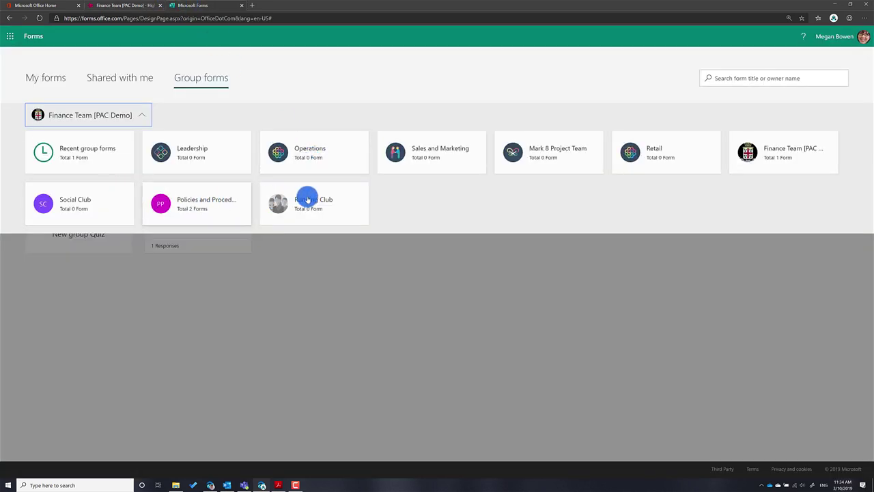
Step: Open the Stream Quick Poll form from the Finance Team [PAC Demo] group's forms
click(775, 148)
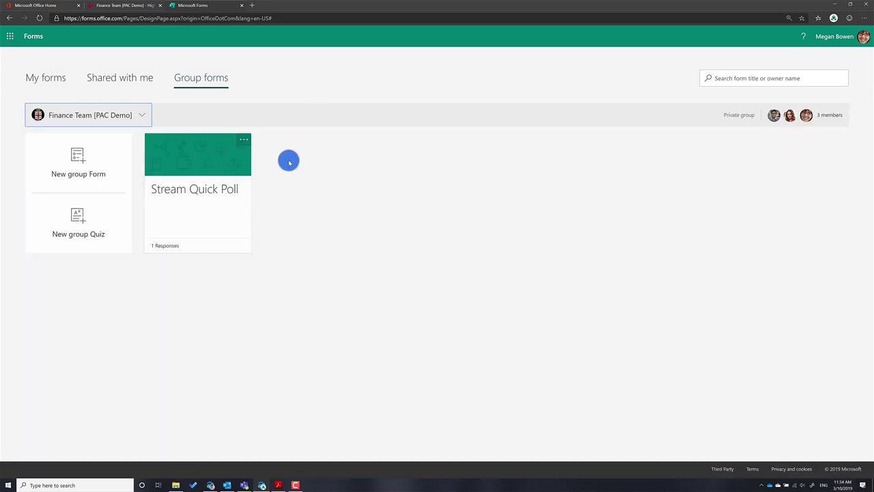
click(214, 151)
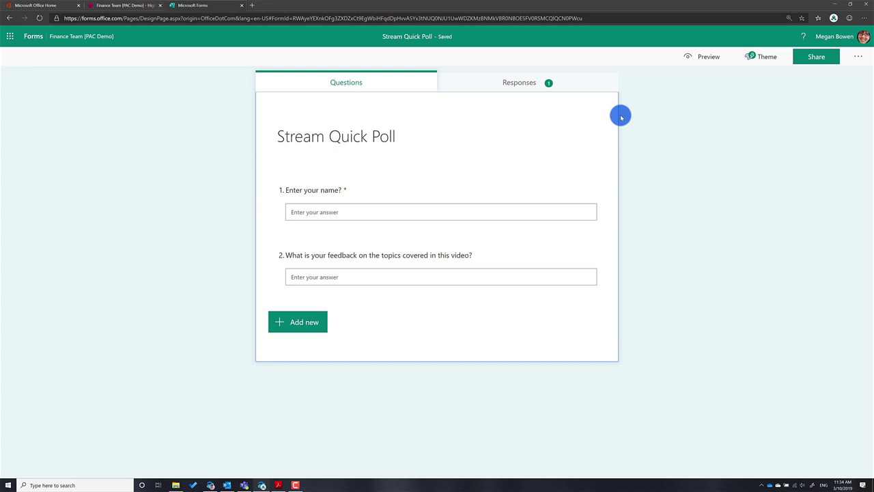
Step: View the poll's responses (1 response, 00:11 average, Active) and open its More options menu
click(521, 89)
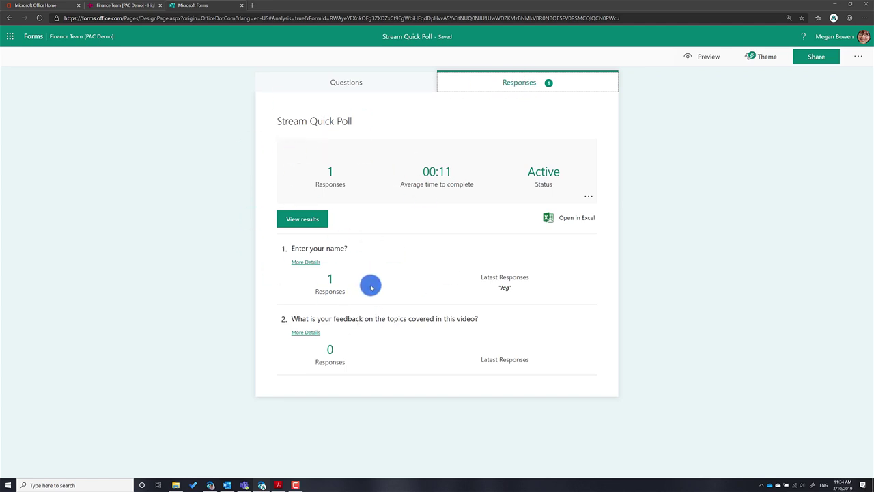
click(587, 197)
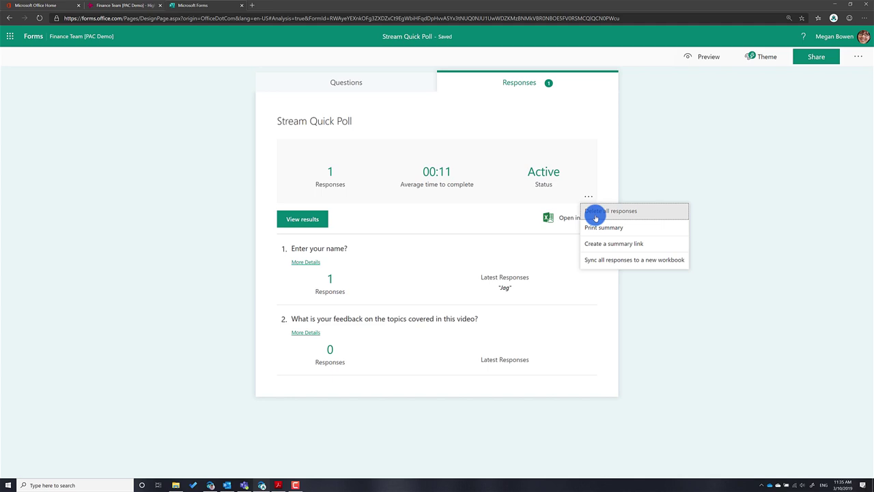
Step: Delete all responses to Stream Quick Poll, leaving 0 responses and an 00:00 average time
click(595, 216)
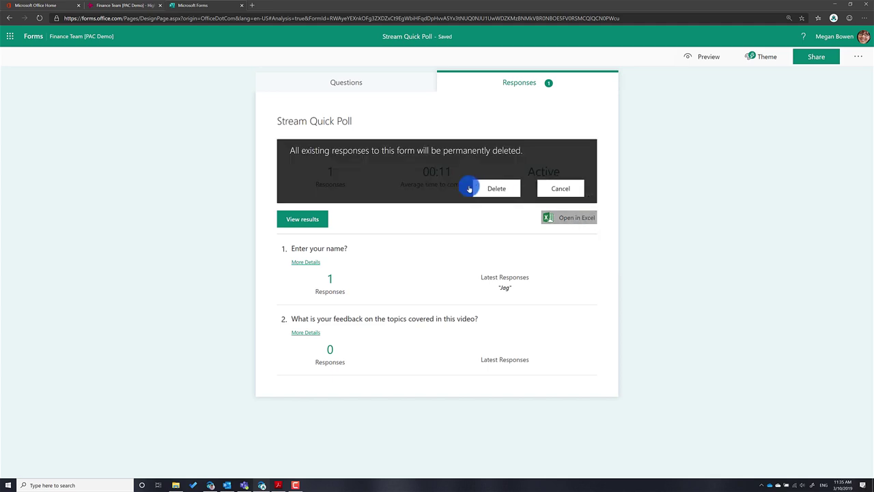
click(490, 192)
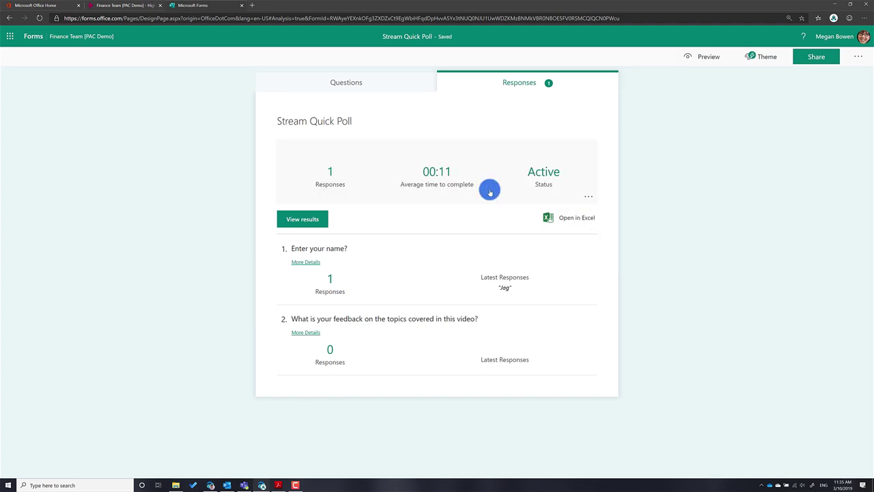
click(346, 87)
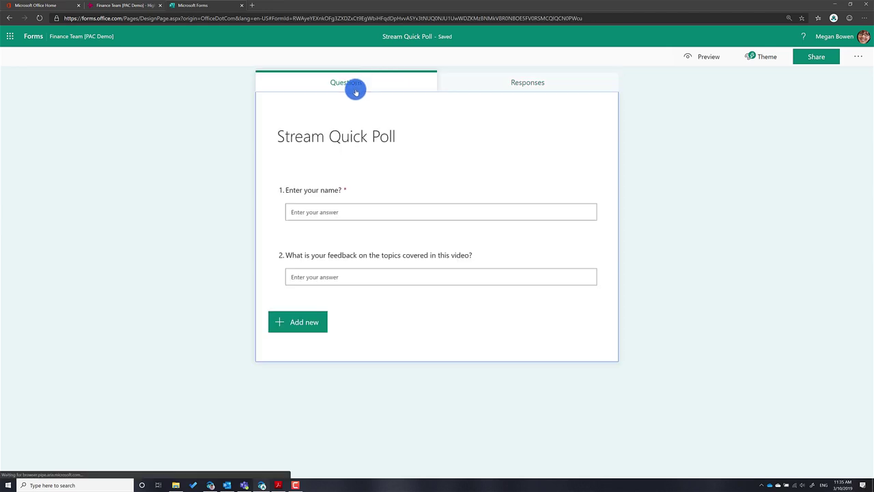
click(489, 83)
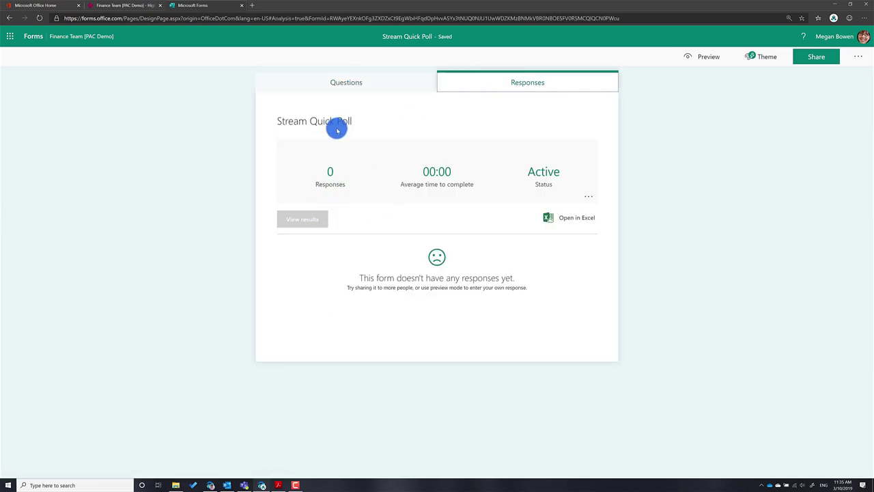
Step: Copy the Stream Quick Poll response link from Share, then return to the Finance Team Stream page
click(808, 59)
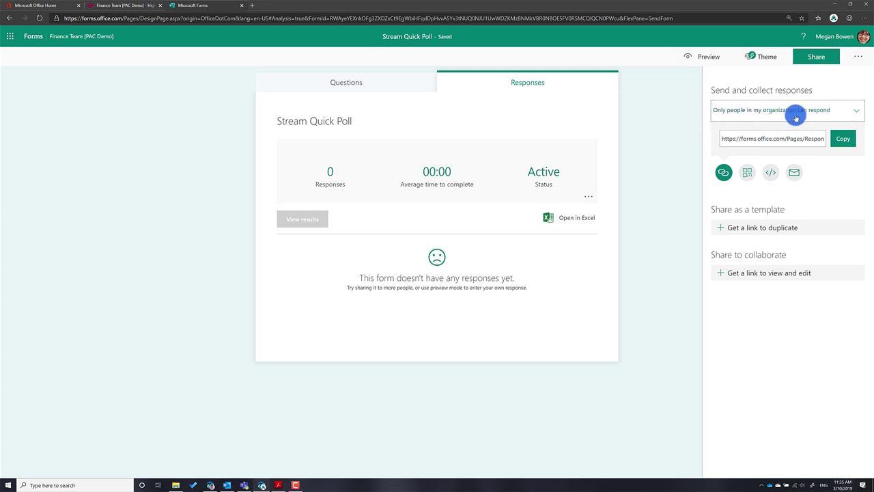
click(842, 142)
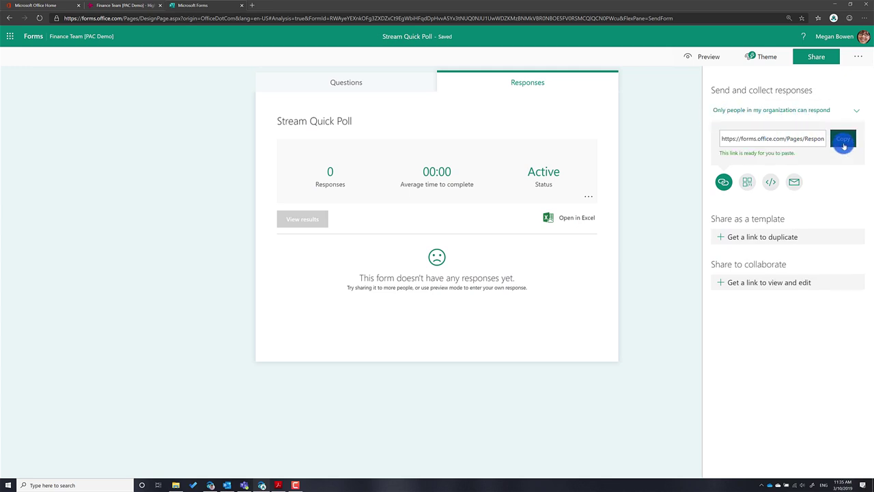
click(150, 9)
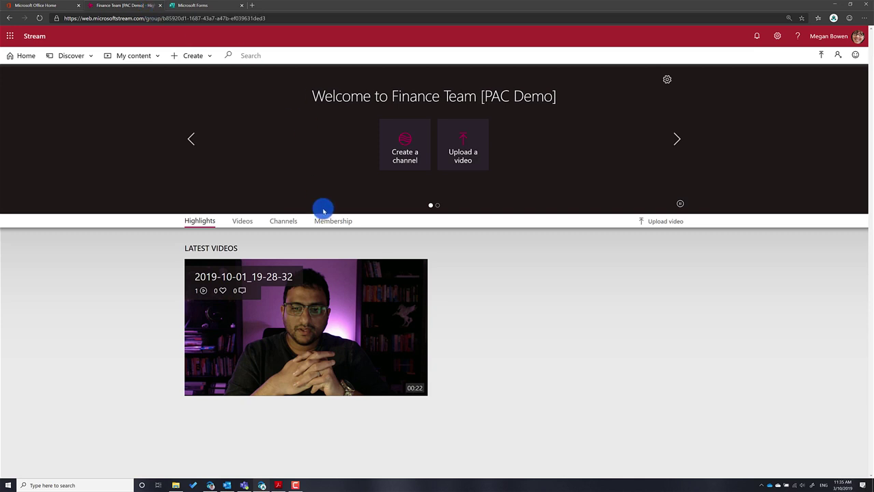
Step: Open the group's latest video, pause it at 0:02, and paste the poll link into a new form
click(295, 306)
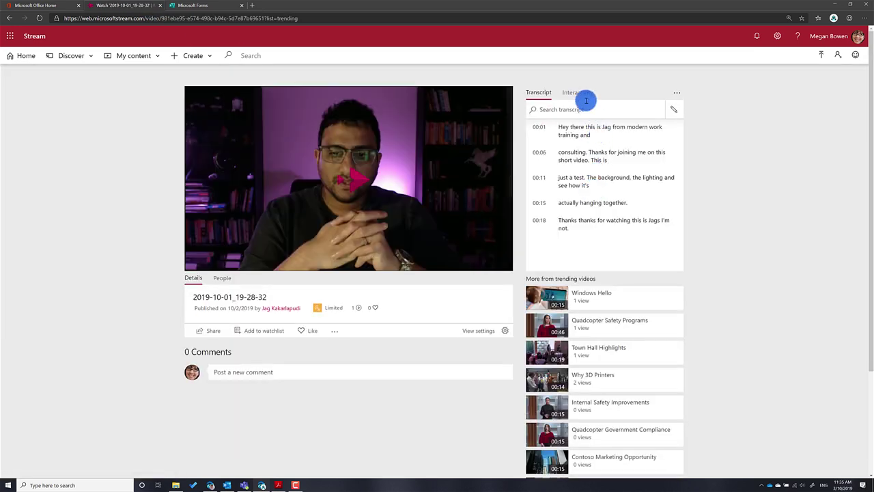
click(578, 94)
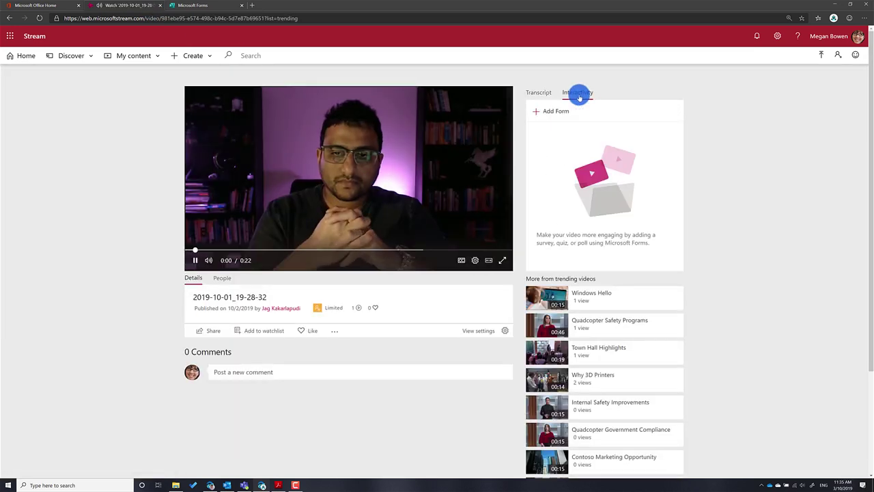
click(195, 260)
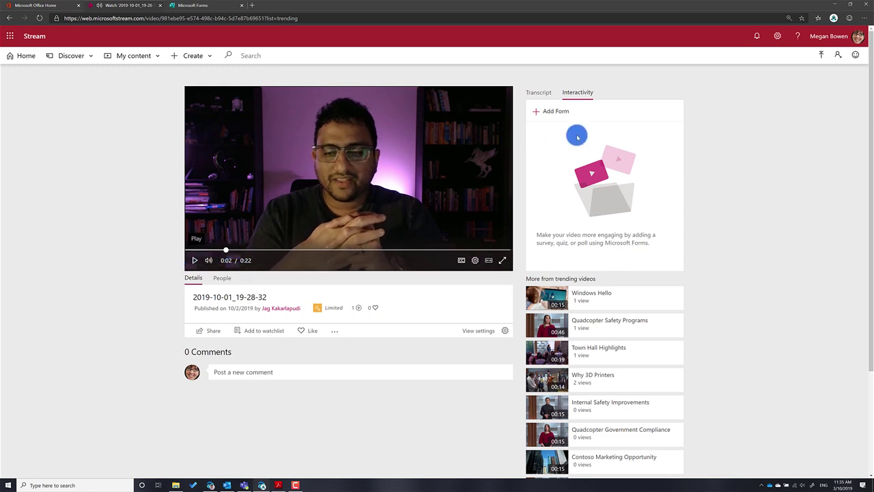
click(555, 112)
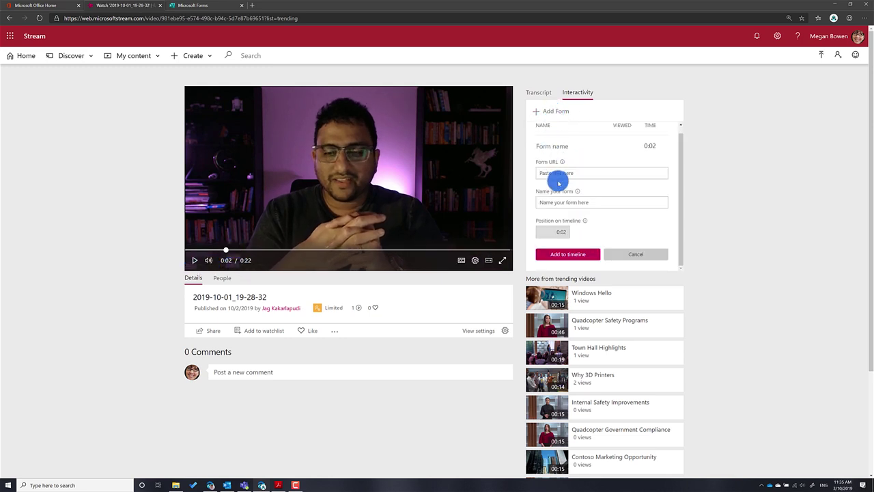
click(553, 172)
key(ctrl+v)
Step: Name the form 'Quick Video Feedback', place it at 0:20, and add it to the timeline
click(549, 203)
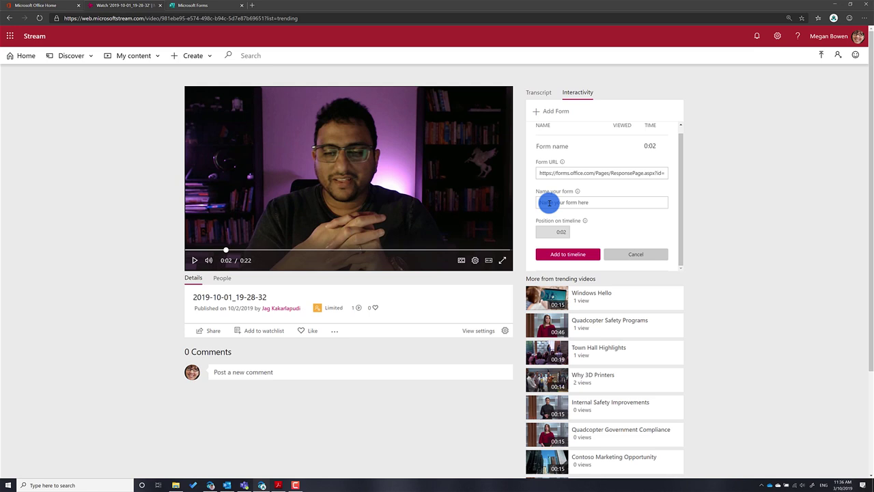
text(Qui)
key(BackSpace)
key(BackSpace)
key(BackSpace)
key(BackSpace)
text(Video Feedback)
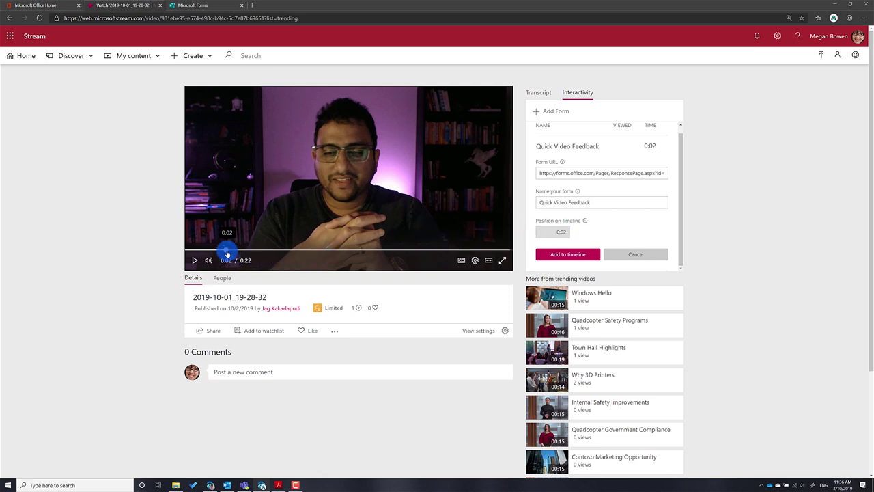
click(287, 251)
drag(354, 253, 487, 252)
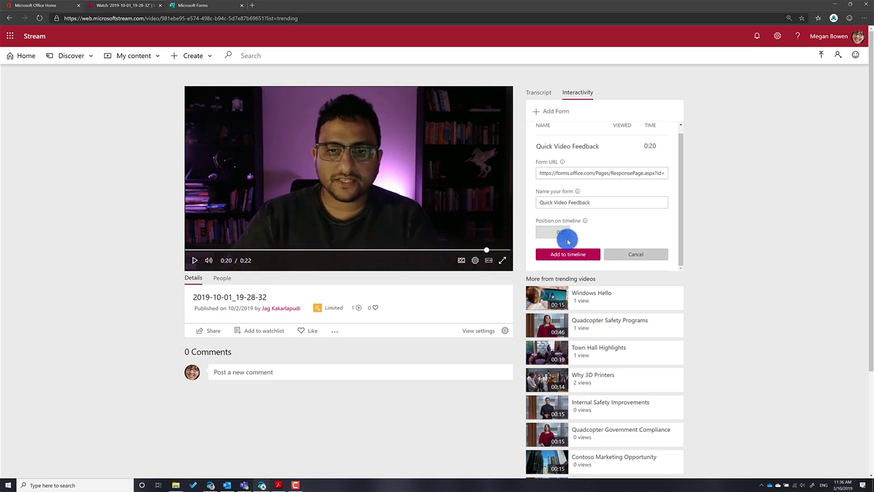
click(571, 255)
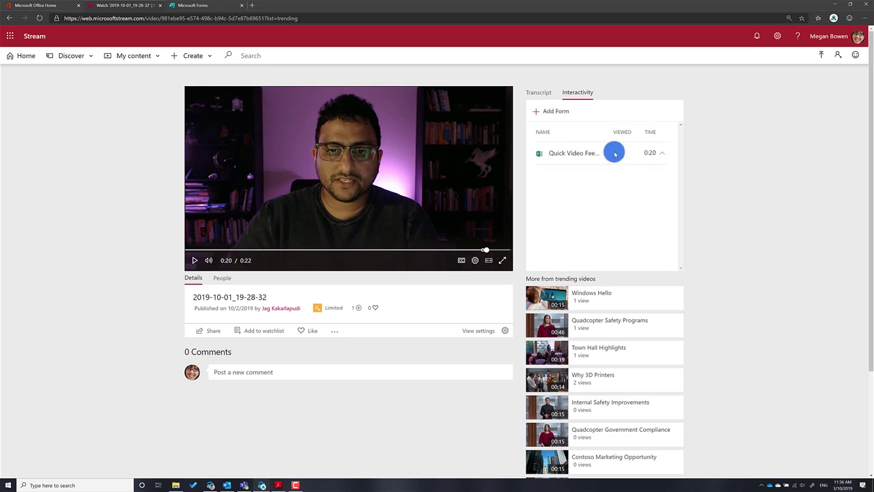
Step: Rewind to just before 0:20, resume playback with the sound muted, and let the poll appear
click(652, 154)
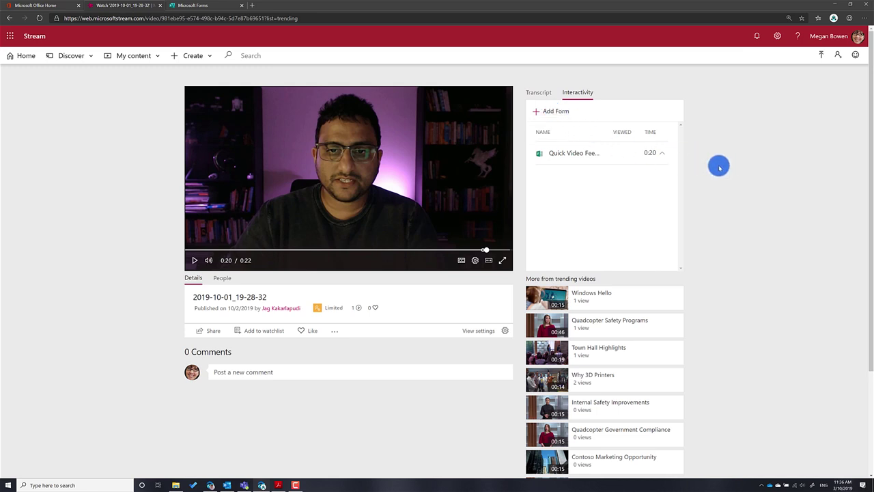
click(442, 250)
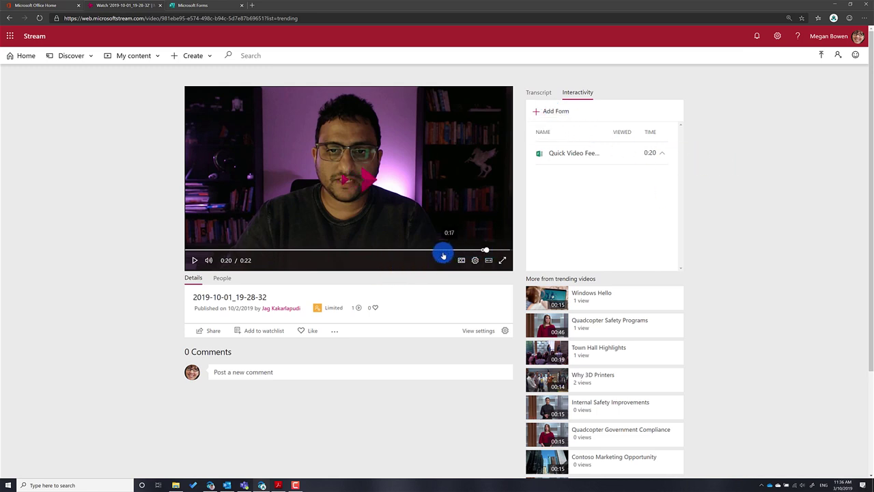
click(192, 260)
click(208, 260)
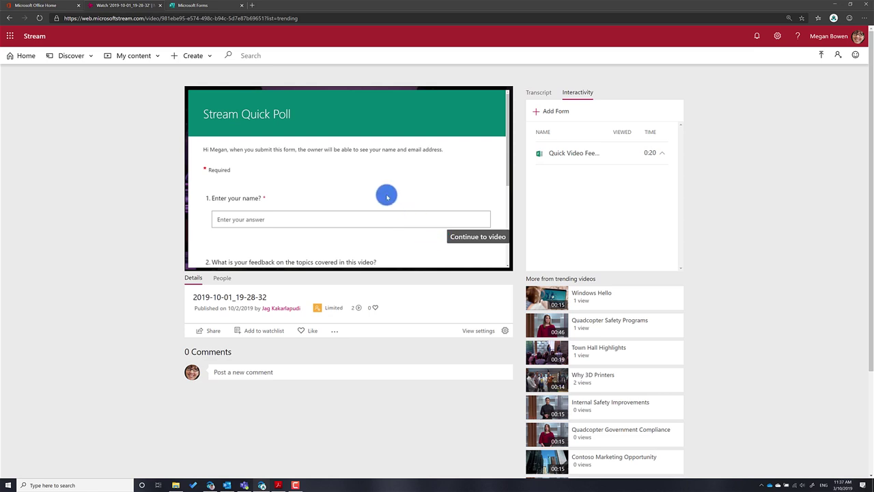
Step: Fill in the respondent's name and the feedback 'good' in the in-video poll
scroll(374, 207, down, 1)
click(249, 150)
text(Jag)
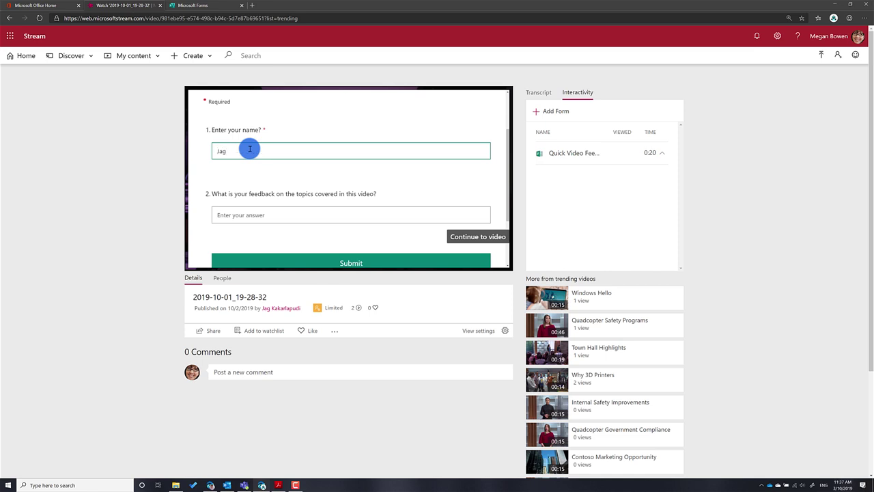
click(263, 215)
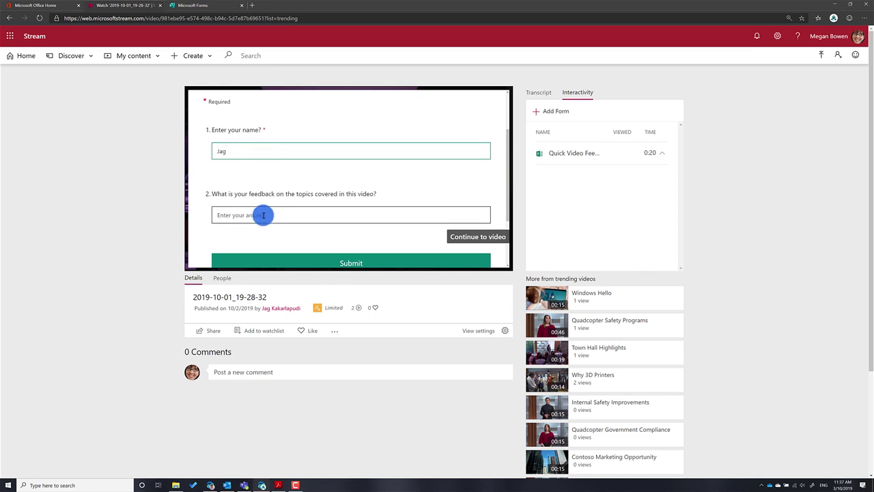
text(good)
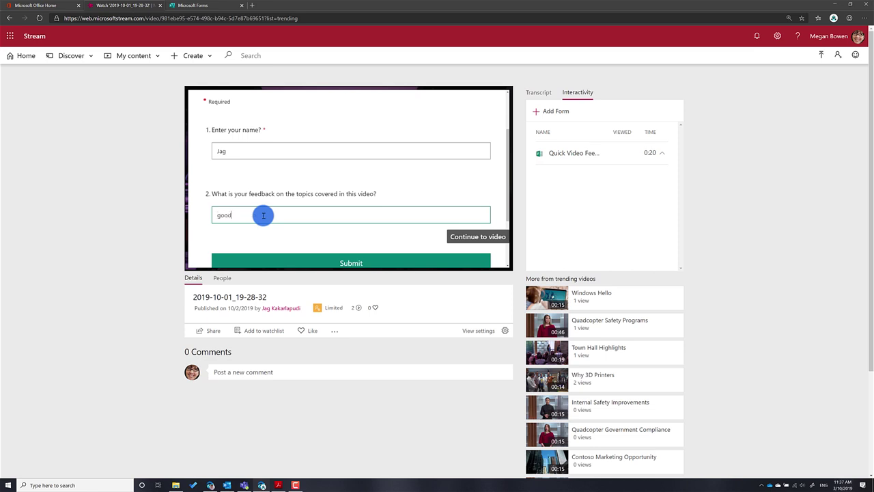
Step: Submit the poll answers and continue back to the video
scroll(263, 219, down, 1)
click(321, 225)
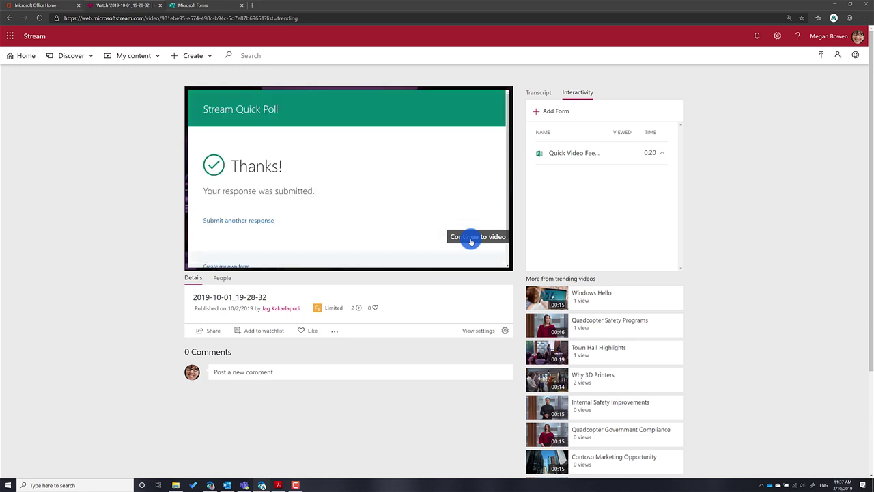
click(471, 239)
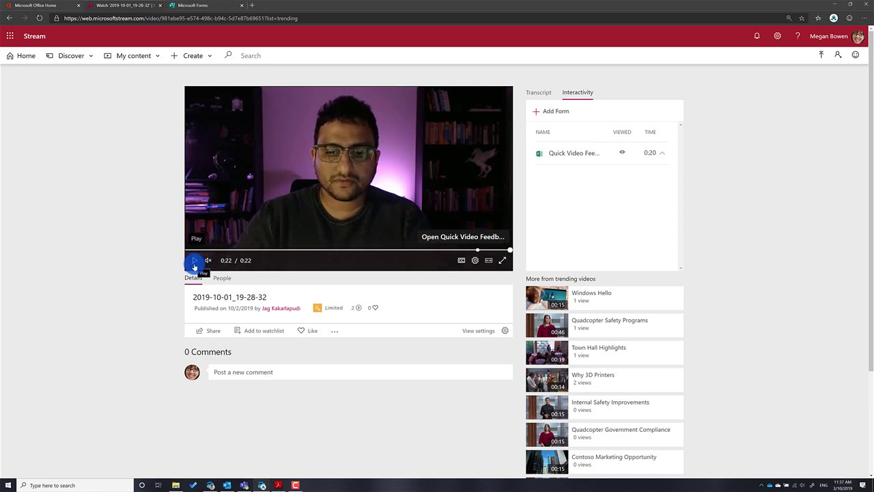
click(209, 9)
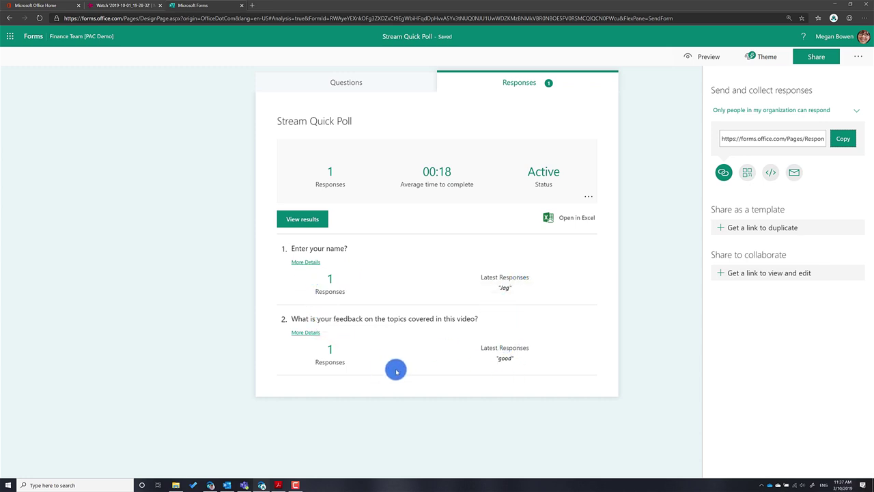
Step: Check the poll's questions, then return to the Finance Team [PAC Demo] group forms list
click(334, 83)
click(55, 38)
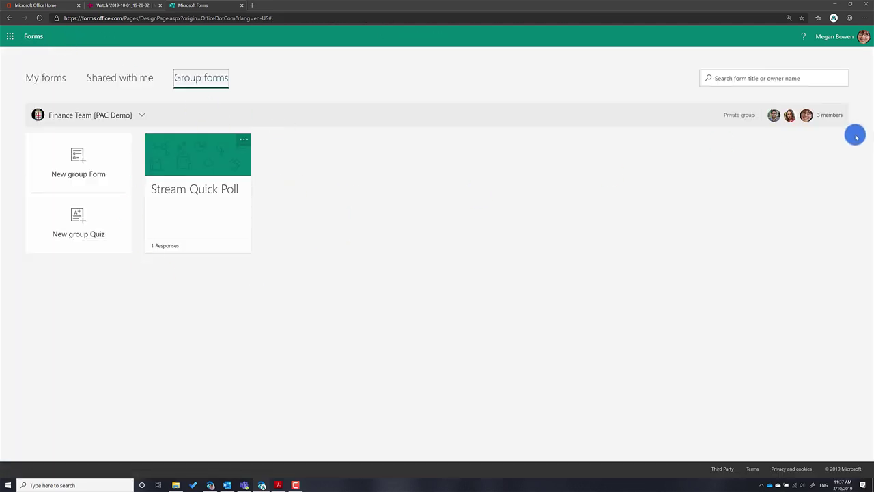
click(831, 117)
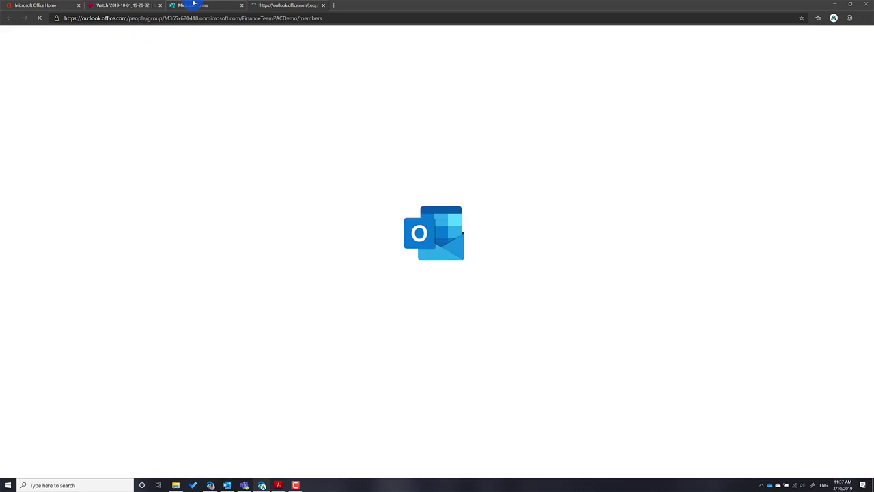
click(187, 5)
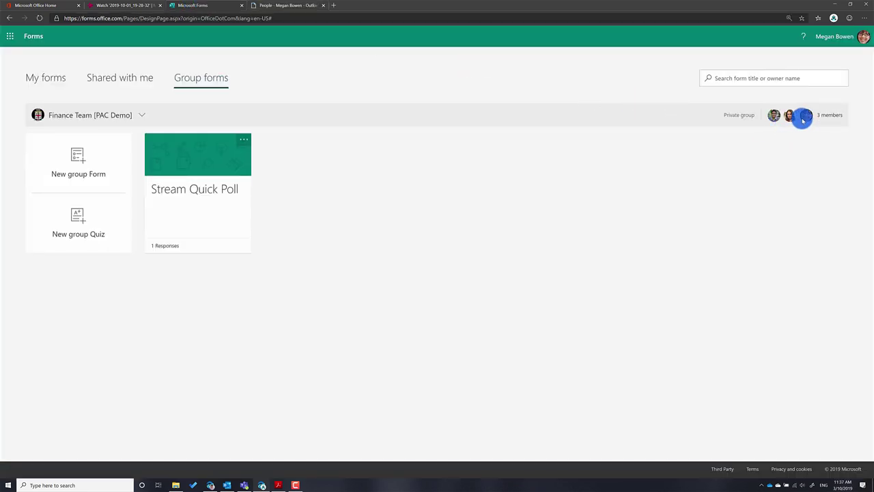